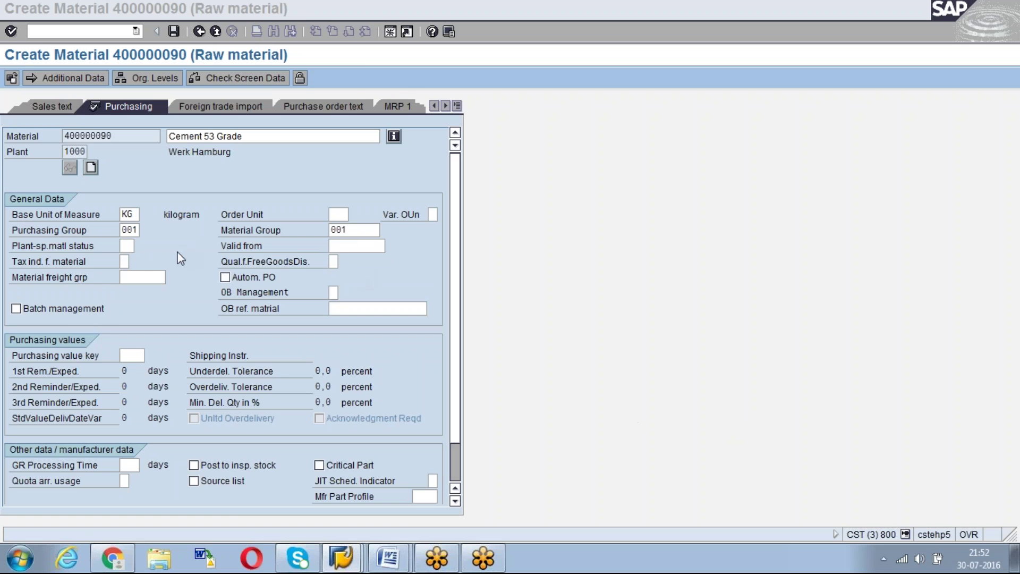
- Set the order unit to PAC (Pack), finding it by searching the unit list for 'PACK'
click(122, 229)
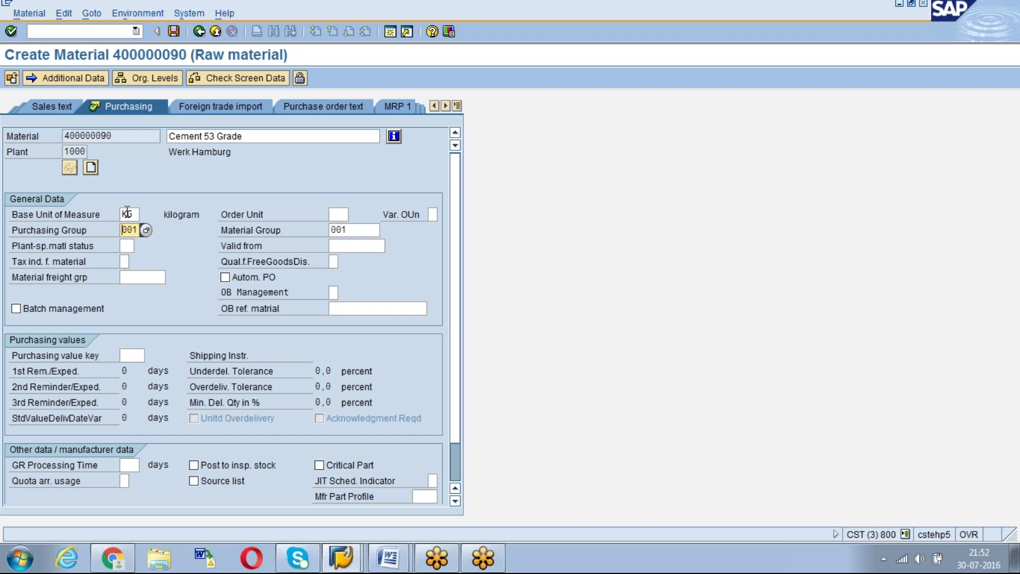
click(128, 214)
click(339, 215)
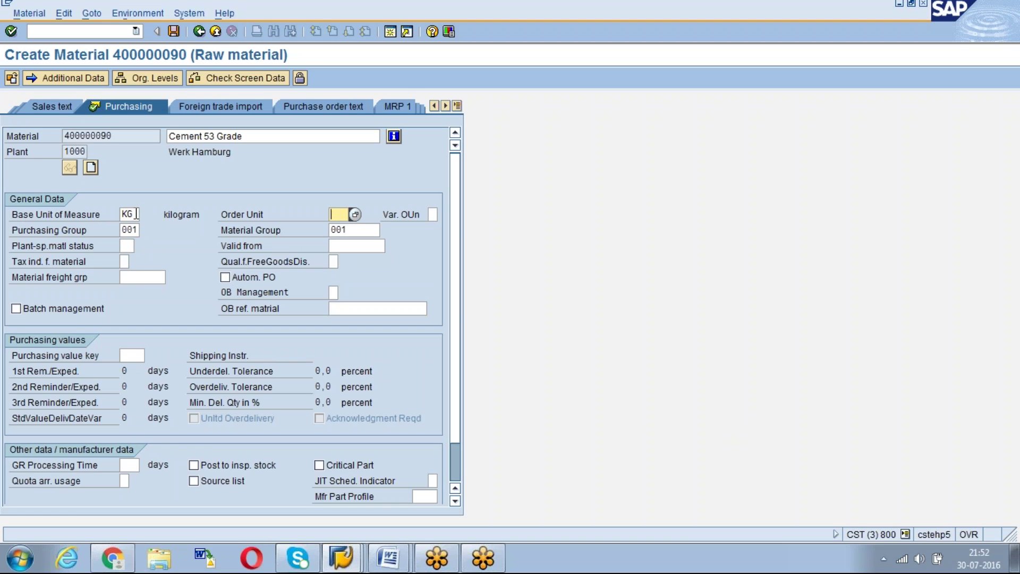
drag(132, 214, 116, 214)
click(337, 214)
key(F4)
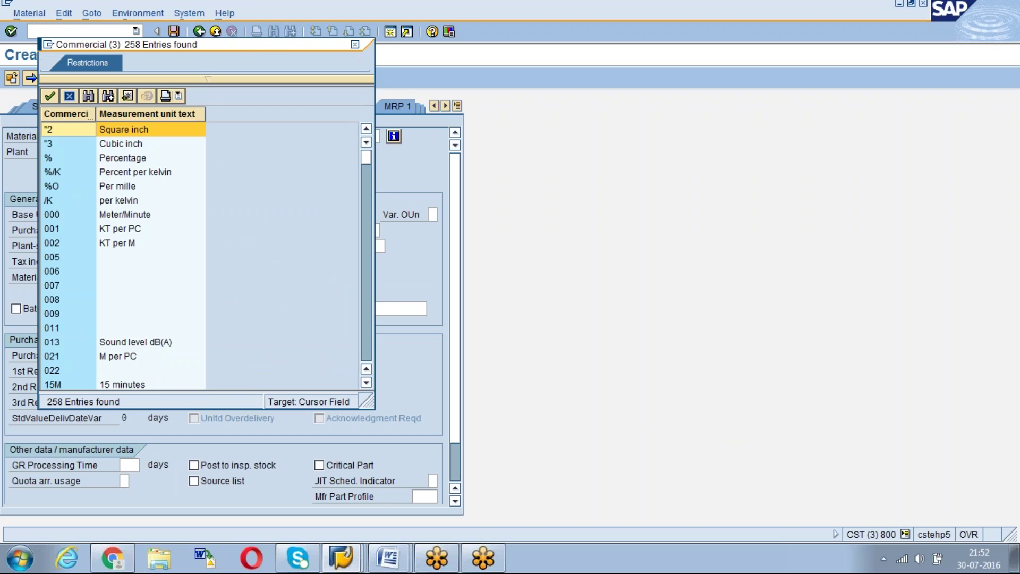
key(Page_Down)
key(Page_Down)
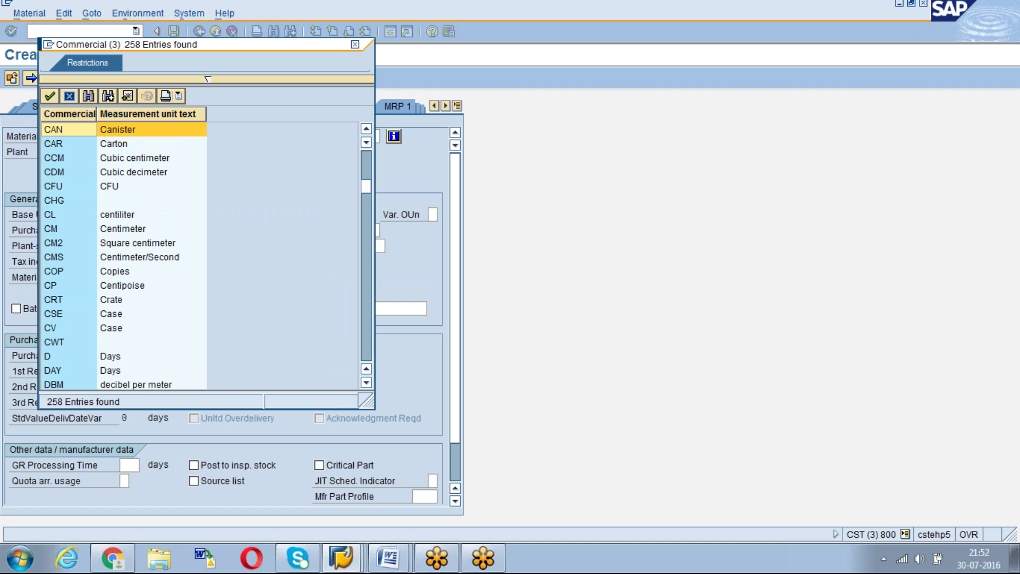
key(Page_Down)
key(Page_Down)
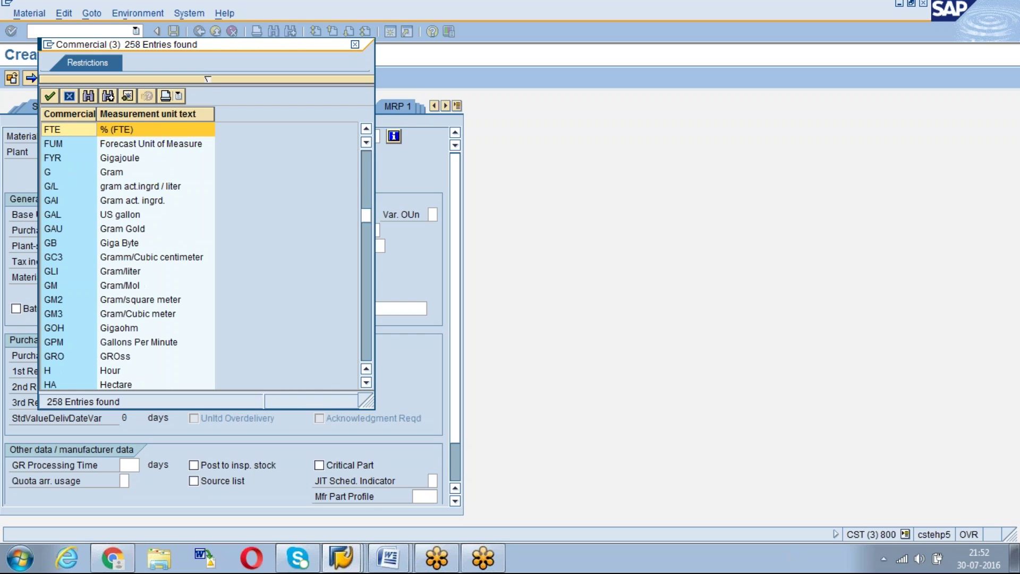
key(ctrl+f)
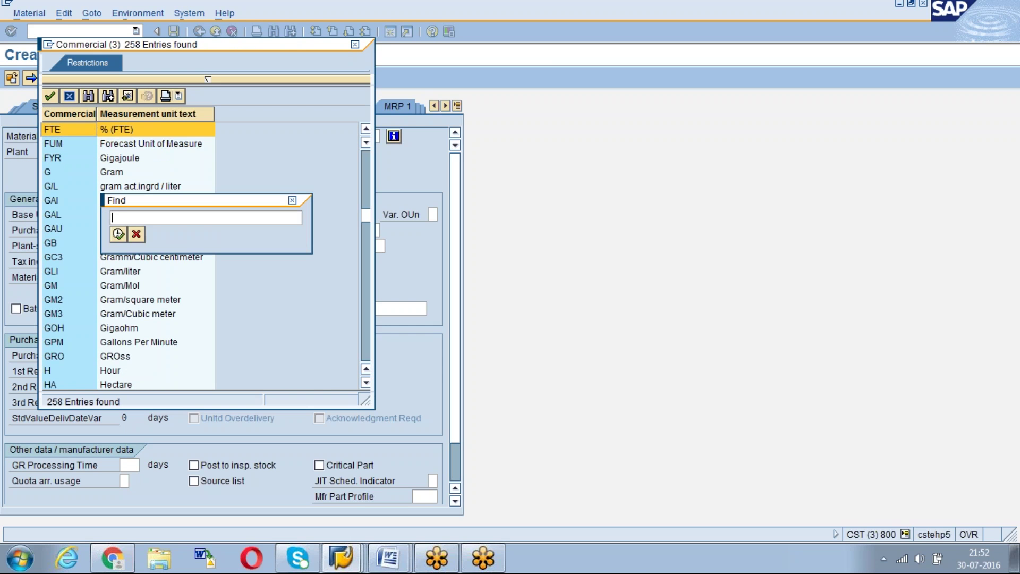
text(PACK)
key(Return)
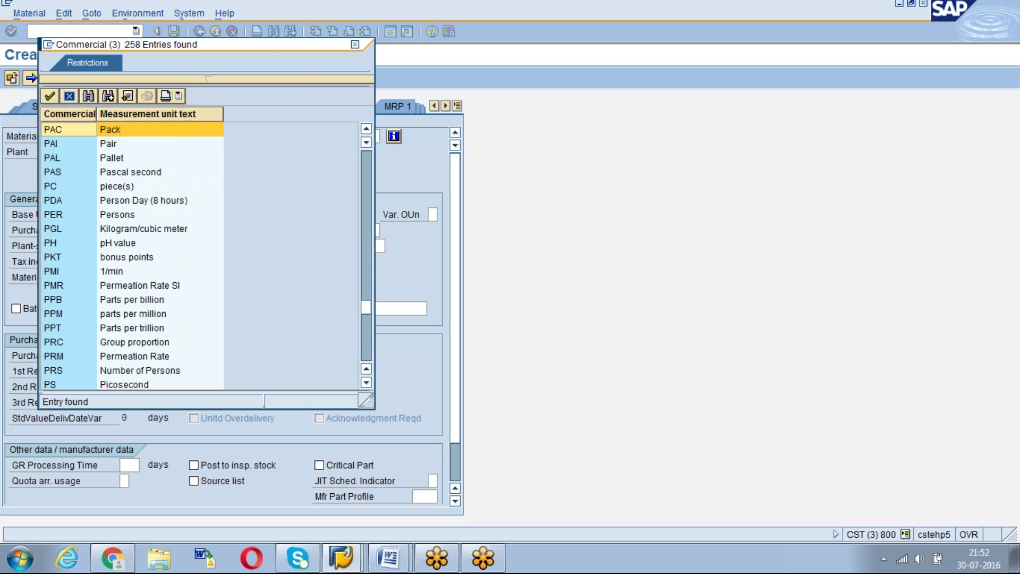
key(Escape)
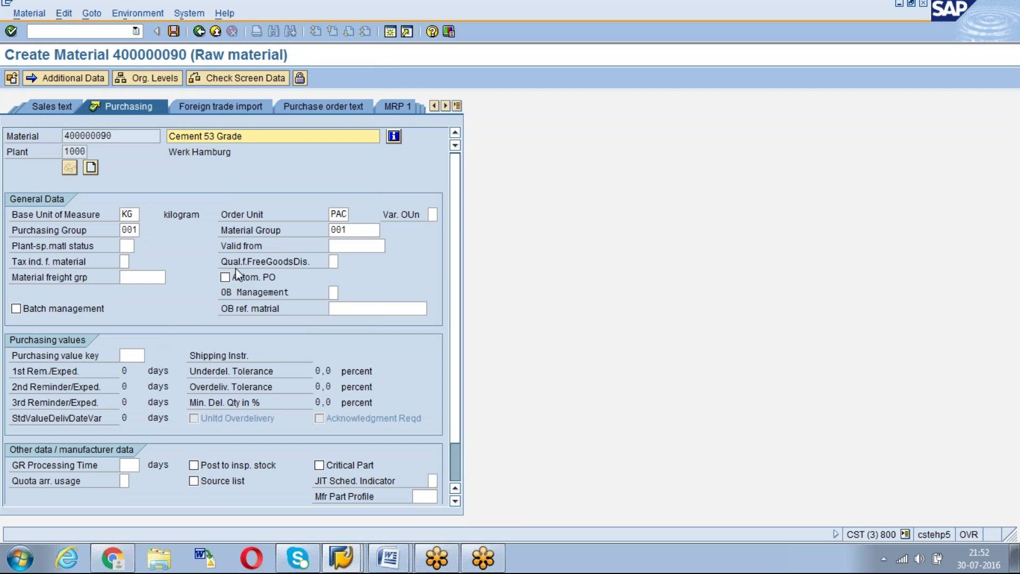
- Enable Autom. PO, then check the plant list and close it without choosing a plant
click(224, 278)
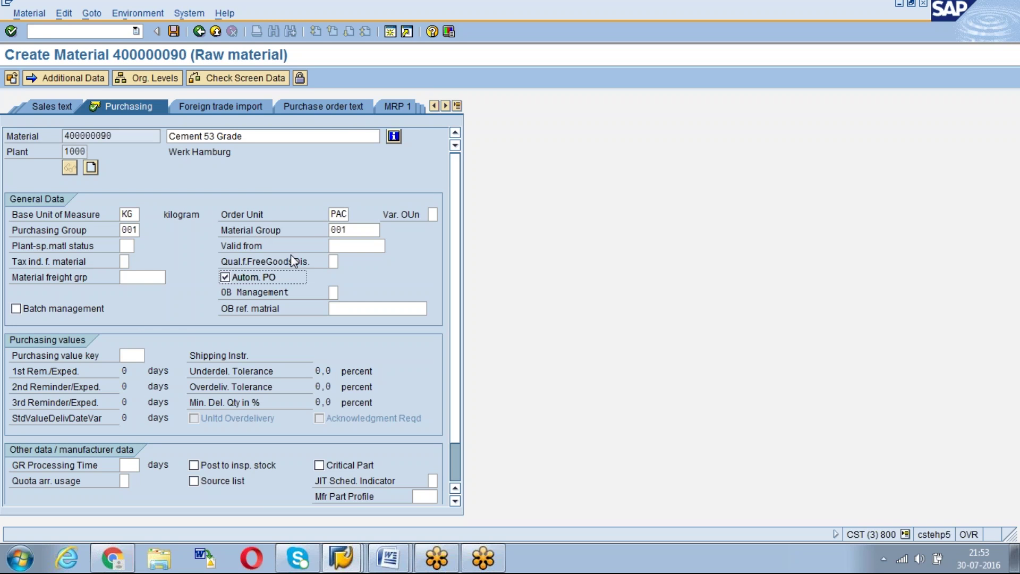
click(68, 151)
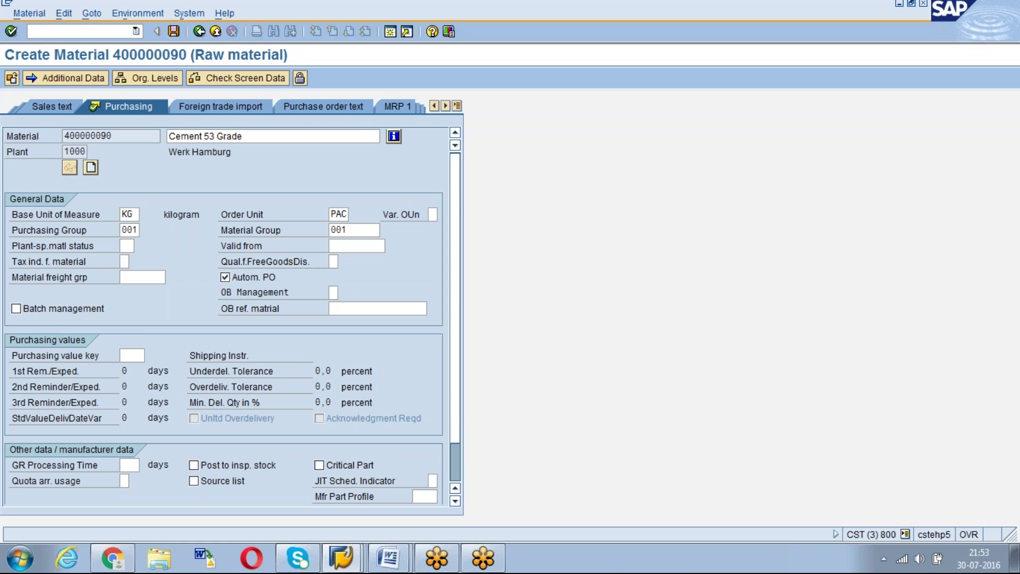
key(F4)
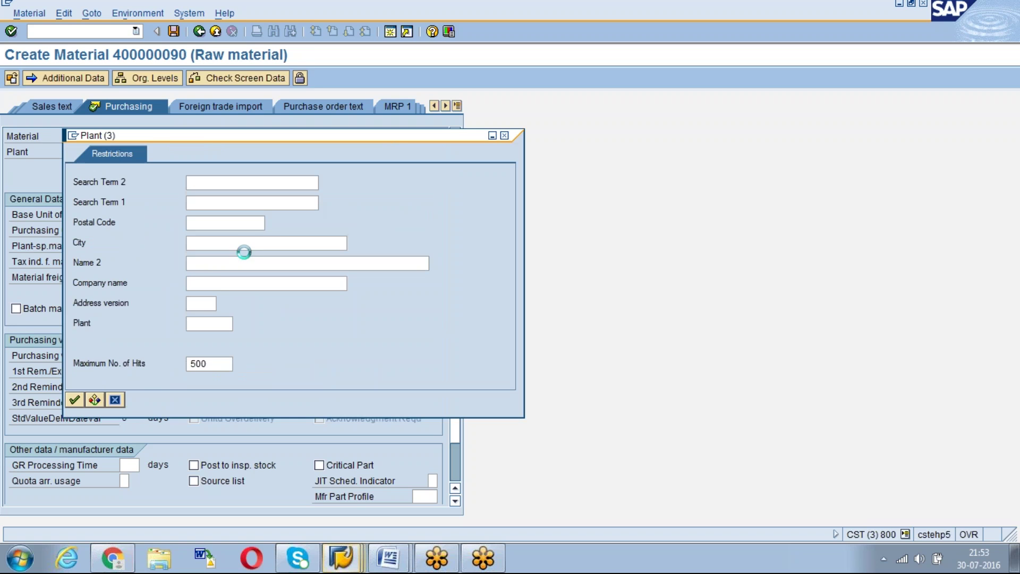
click(114, 400)
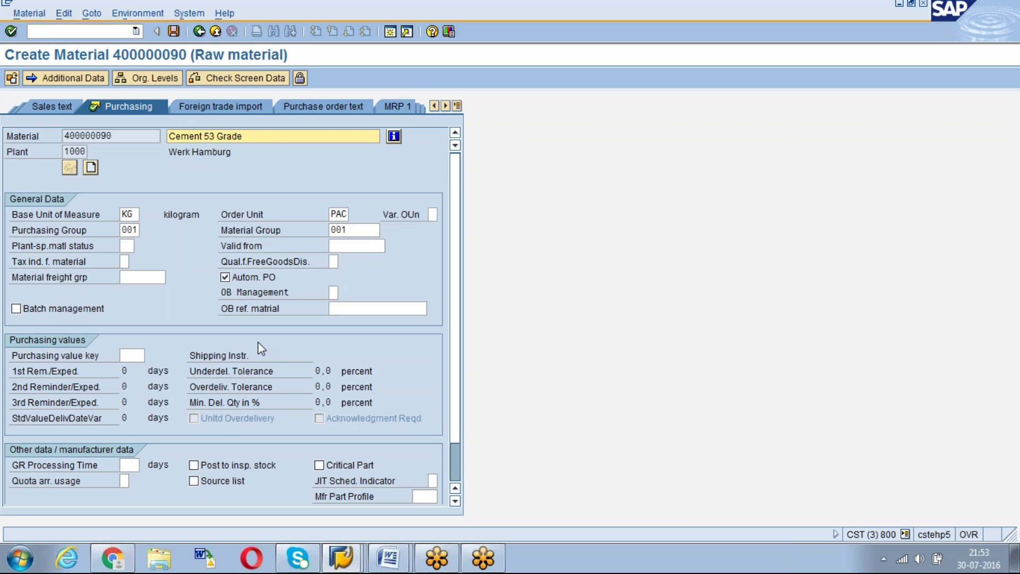
- Enter the unit conversion 1 PAC = 100 KG and confirm it
key(Return)
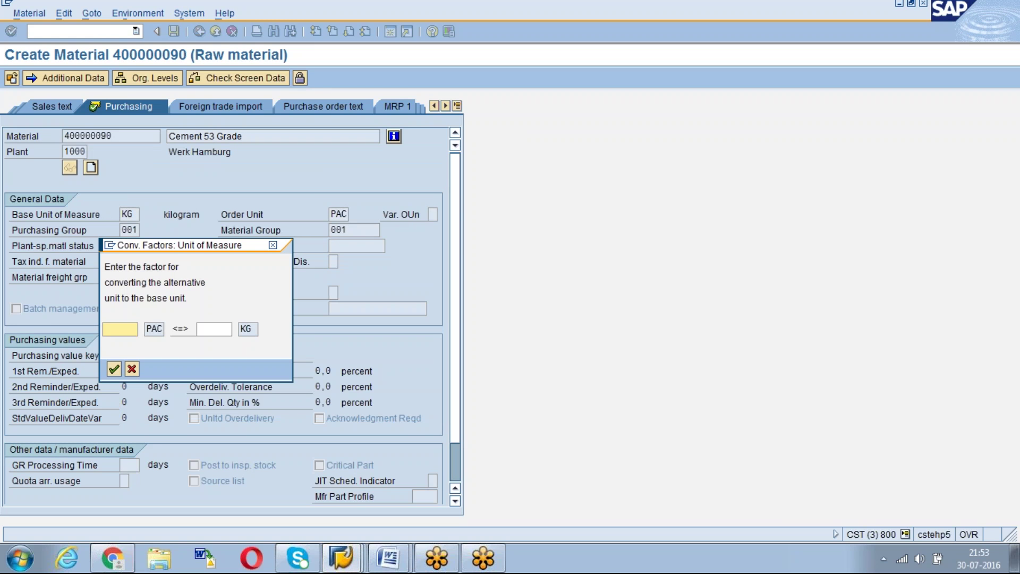
text(1)
key(Tab)
text(100)
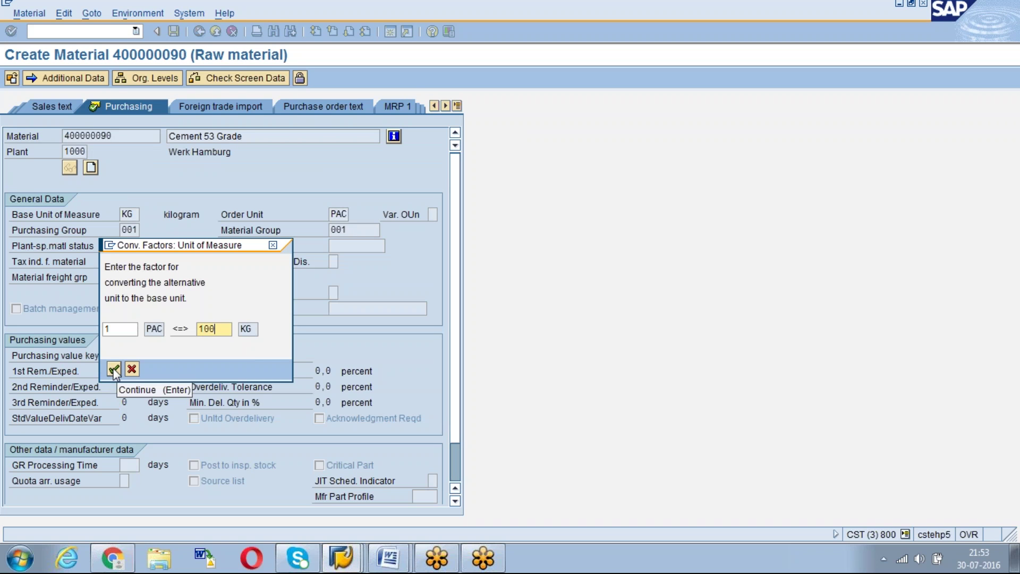
click(245, 329)
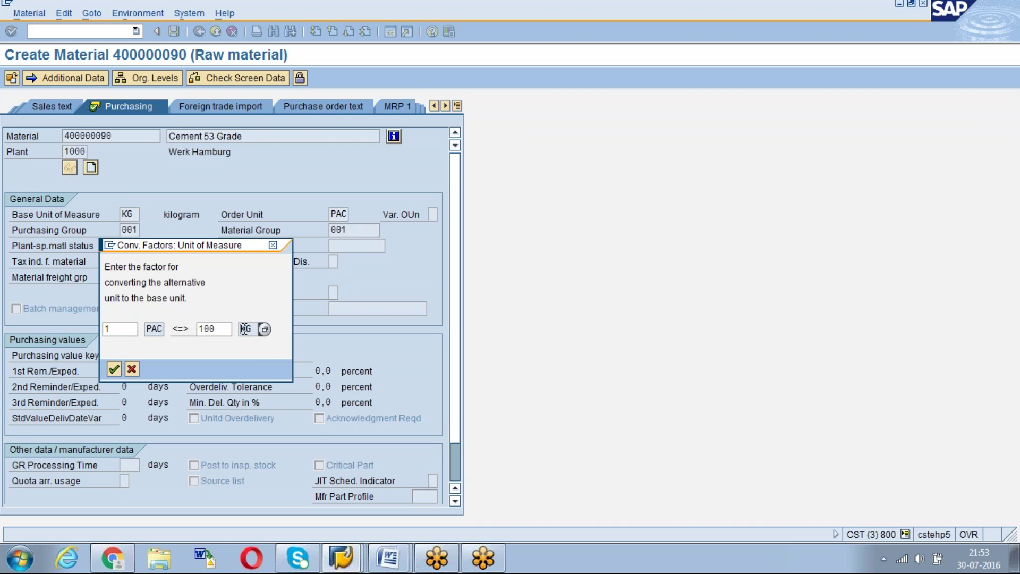
click(114, 370)
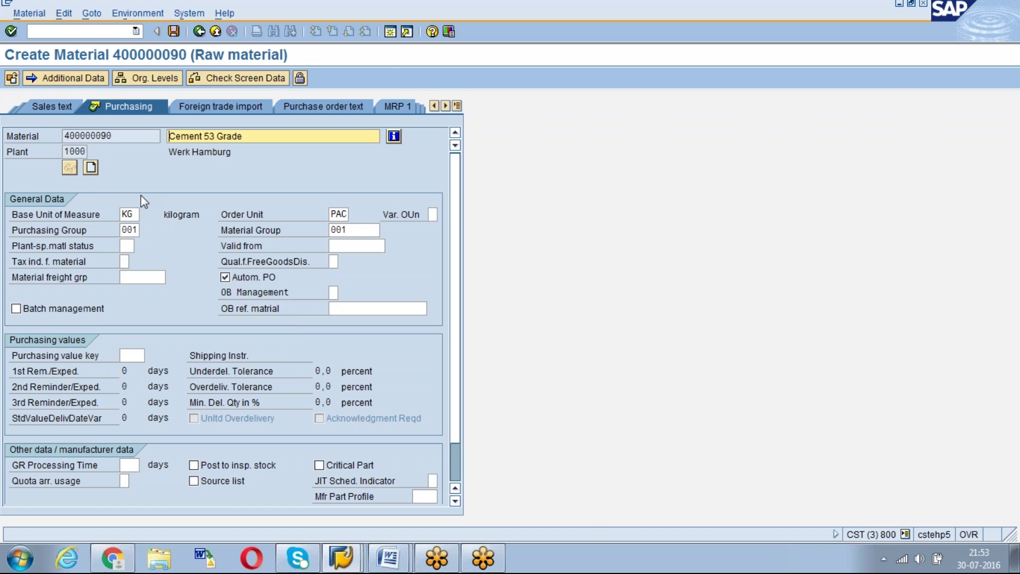
click(458, 106)
- On Basic data 1, replace the mistyped old material number with 45678 and move to the weight fields
click(484, 104)
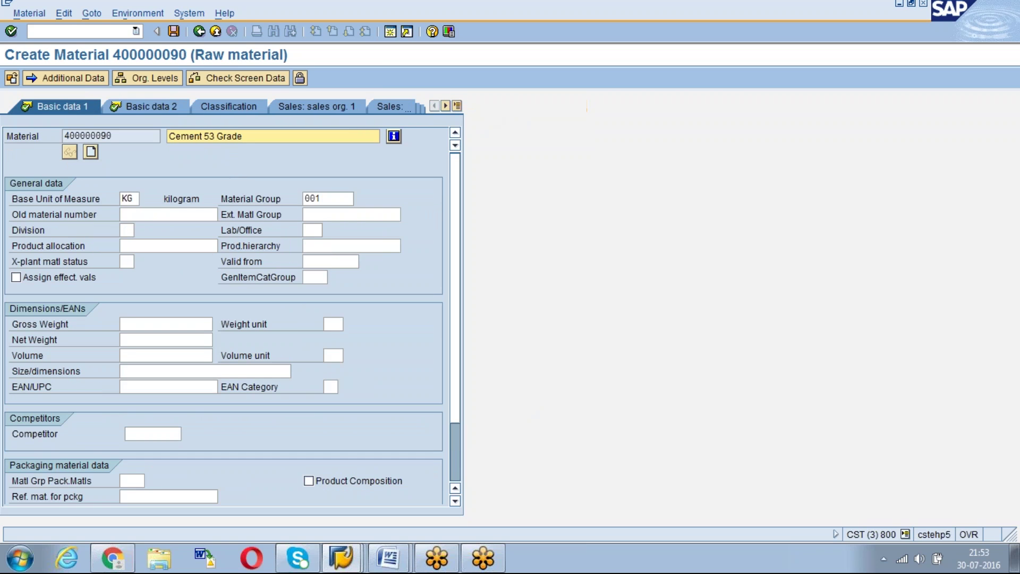
click(120, 199)
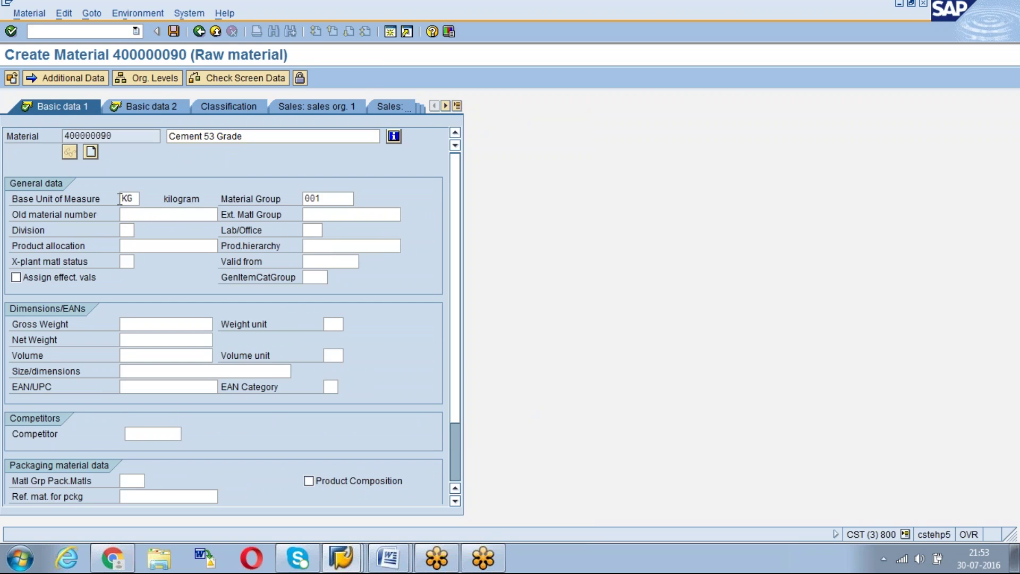
click(342, 198)
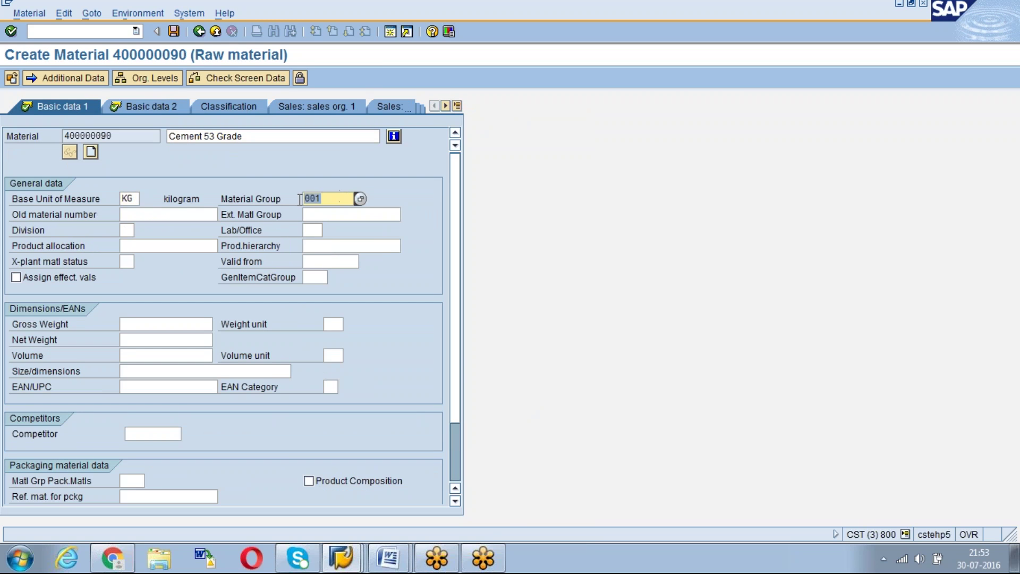
click(135, 214)
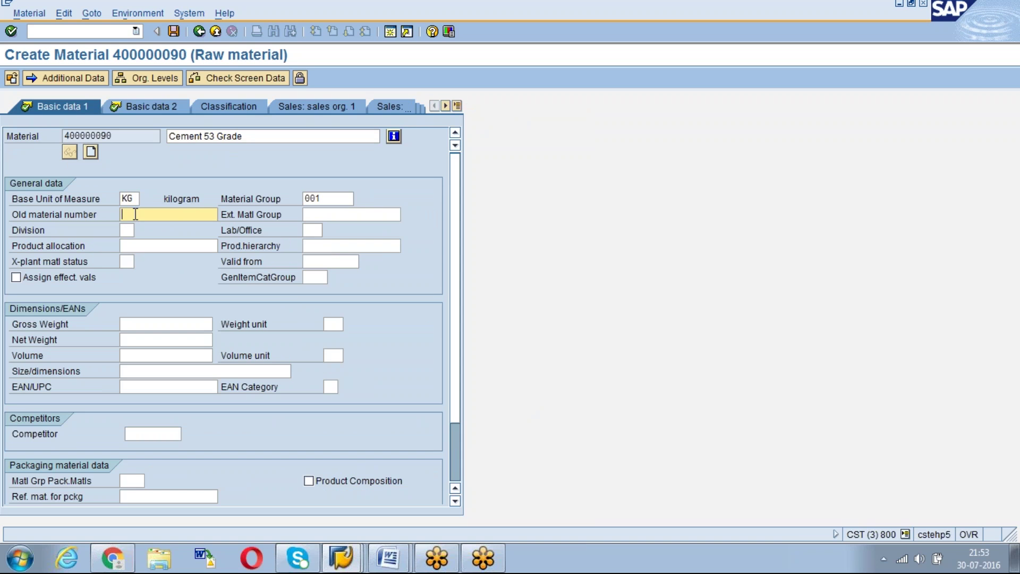
text(CEN)
key(BackSpace)
key(BackSpace)
key(BackSpace)
drag(129, 133, 69, 136)
click(145, 245)
text(45678)
click(173, 323)
click(157, 340)
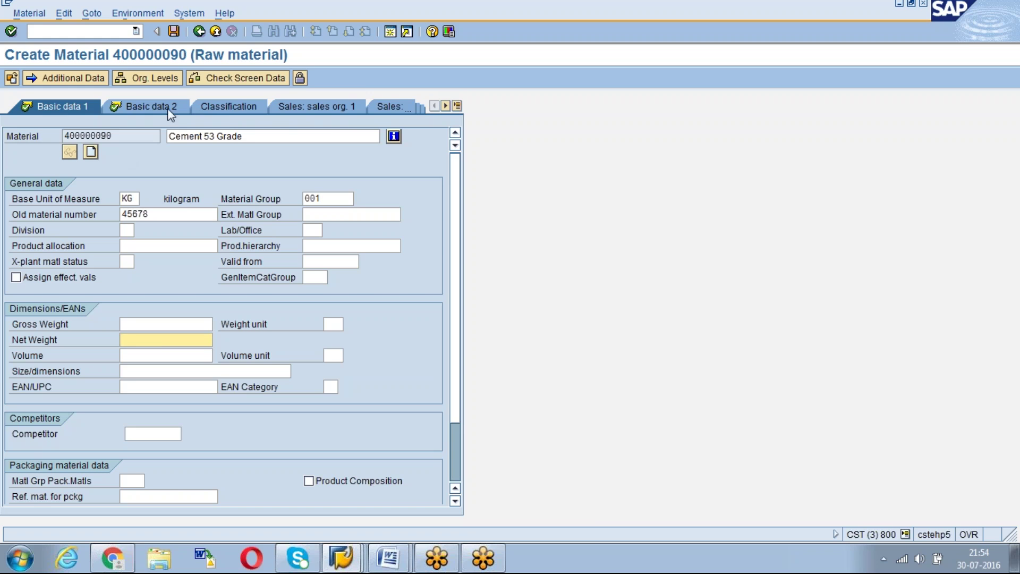
- Back on the Purchasing view, enter a GR processing time of 10 days and review the fields below
click(456, 106)
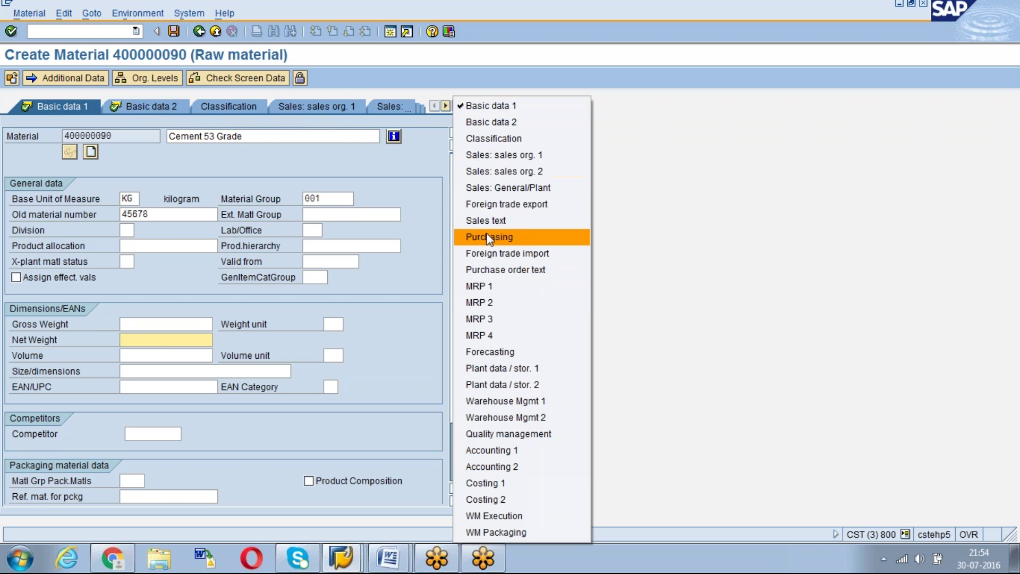
click(489, 237)
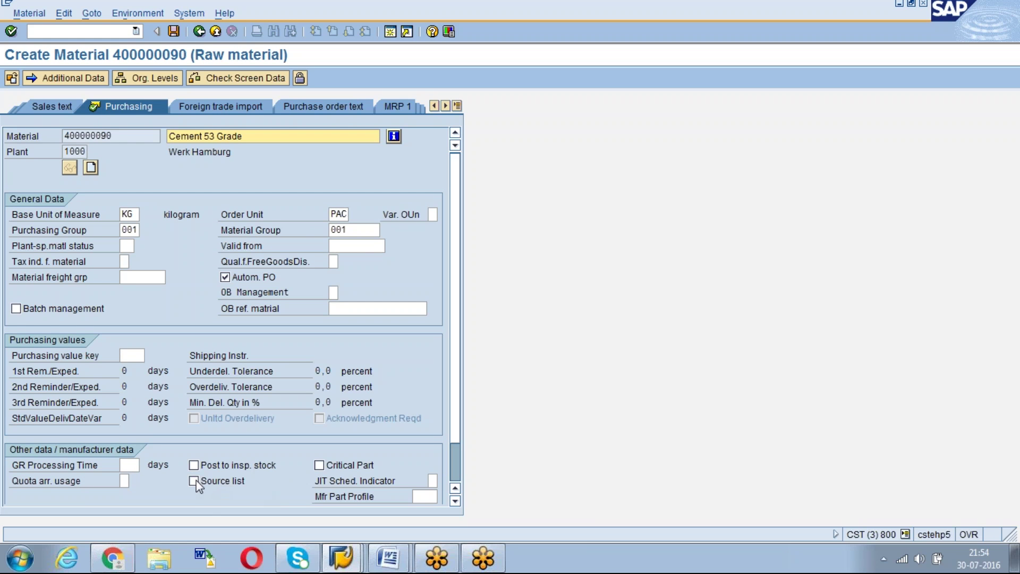
click(130, 467)
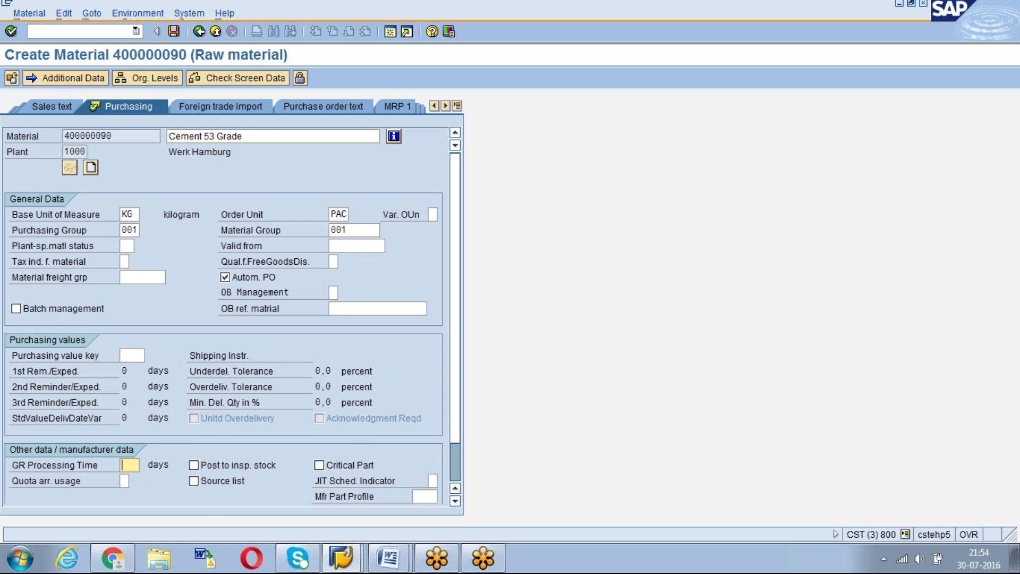
text(10)
scroll(459, 432, down, 1)
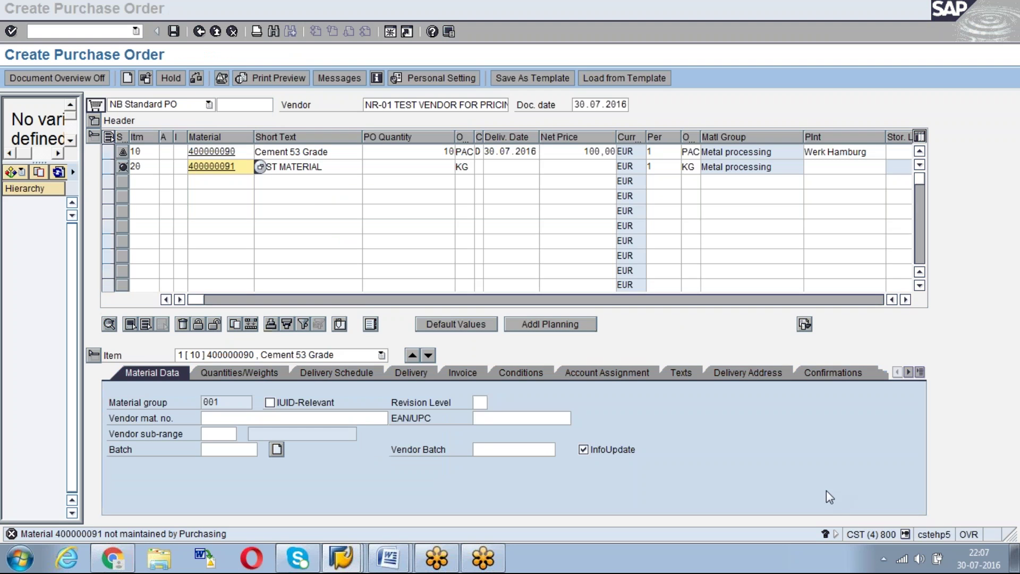
- Return to the Create Purchase Order window and show the error messages for item 20
click(241, 169)
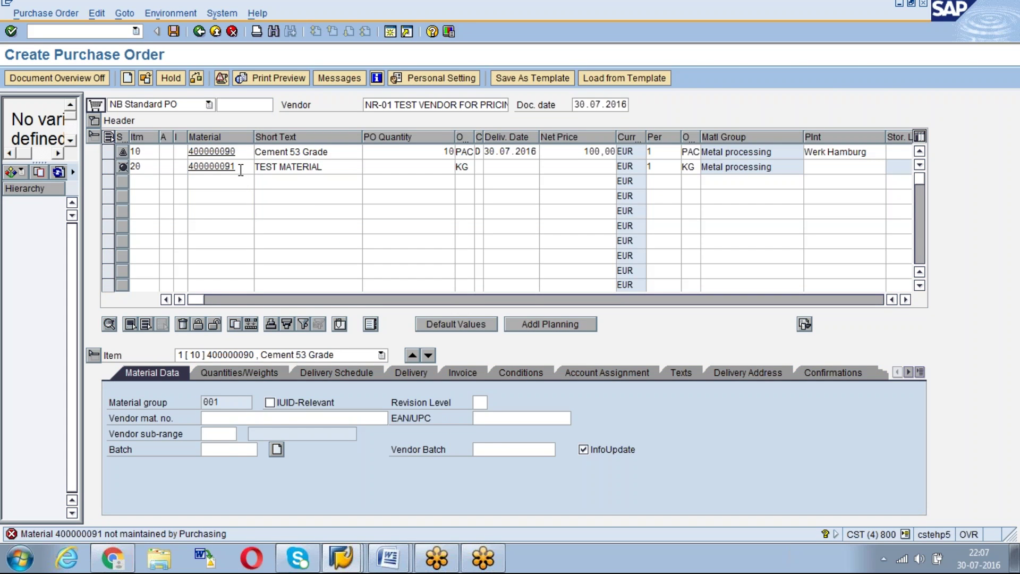
key(alt+Tab)
key(alt+Tab)
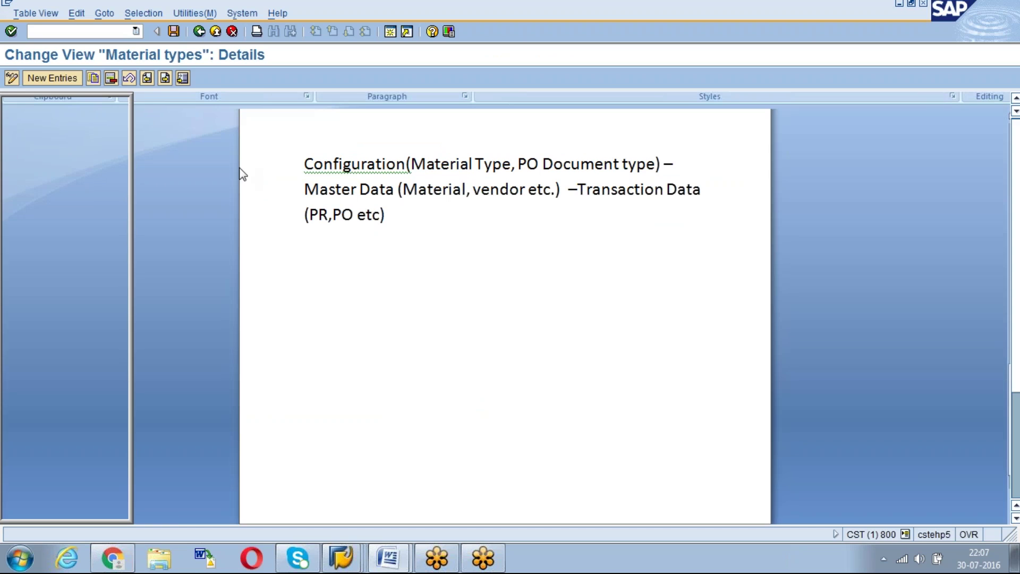
key(alt+Tab)
key(alt+Tab)
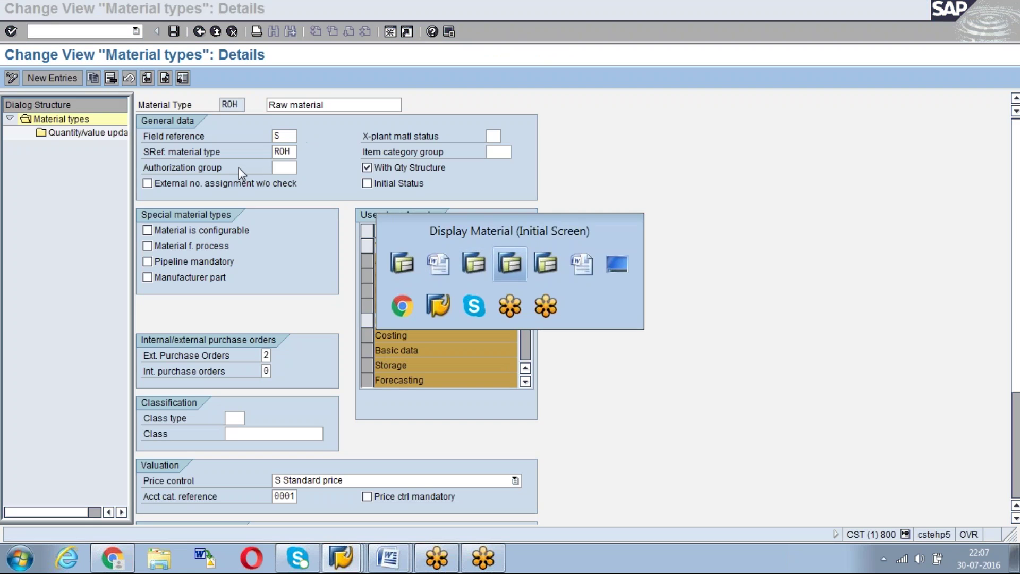
key(Return)
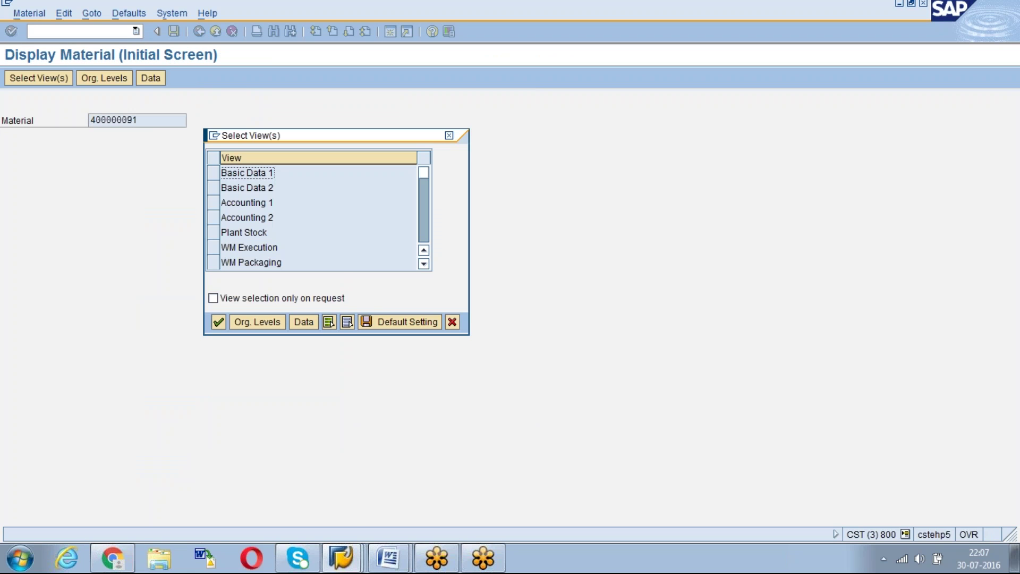
click(333, 564)
click(323, 522)
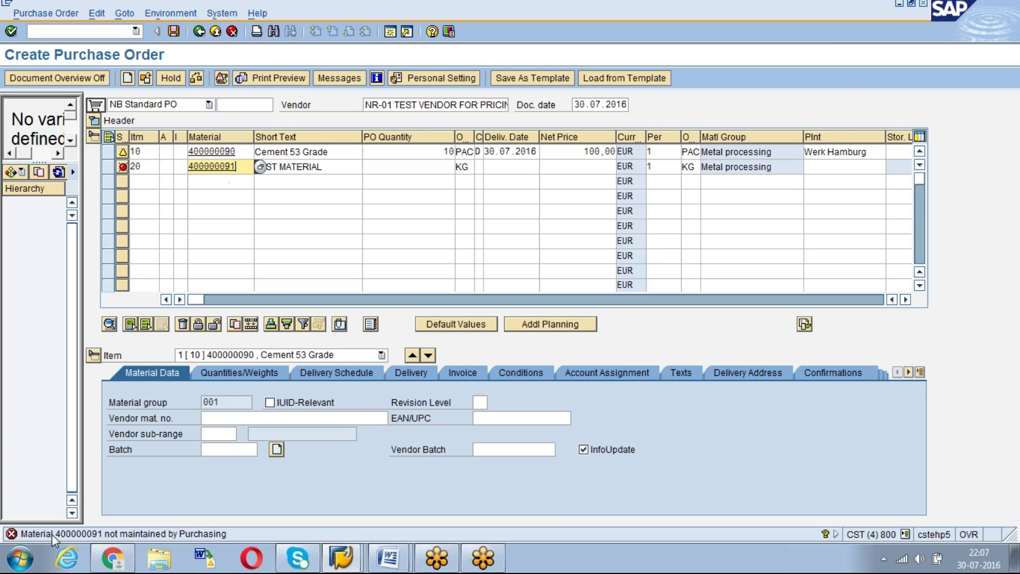
click(123, 166)
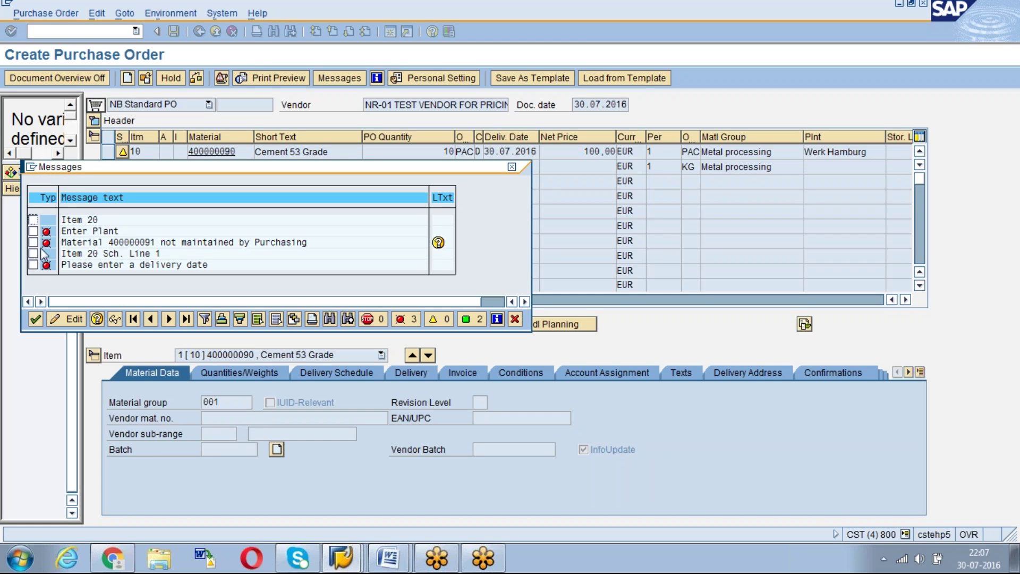
- Read the long text for the 'not maintained by Purchasing' message, close it, and switch to Word
click(33, 242)
click(97, 319)
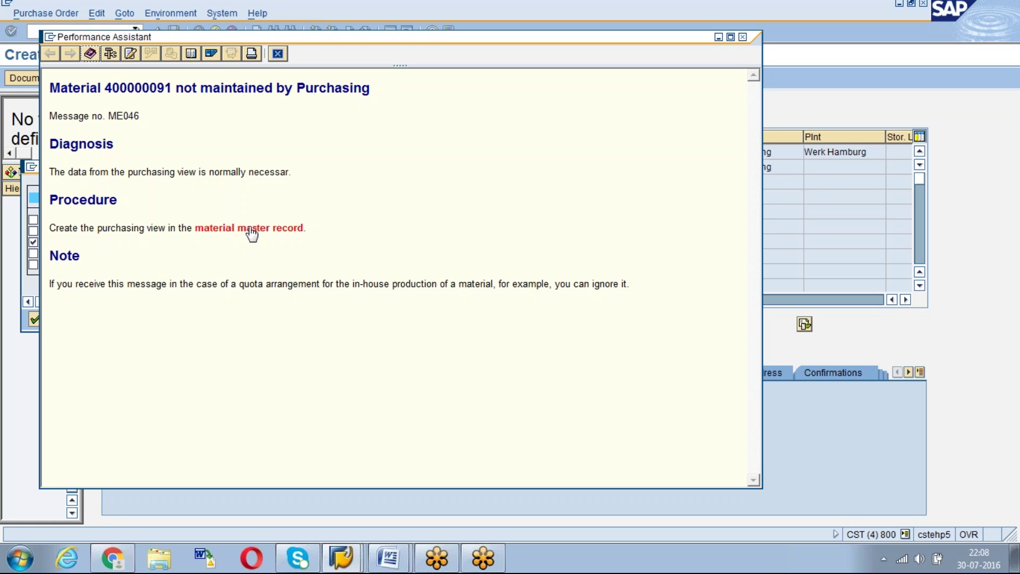
click(278, 54)
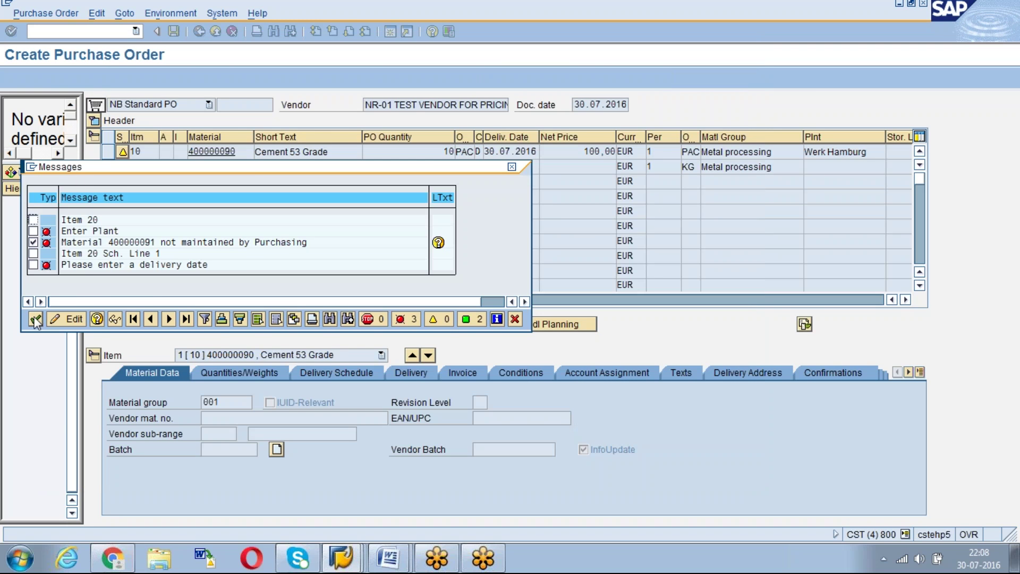
click(36, 319)
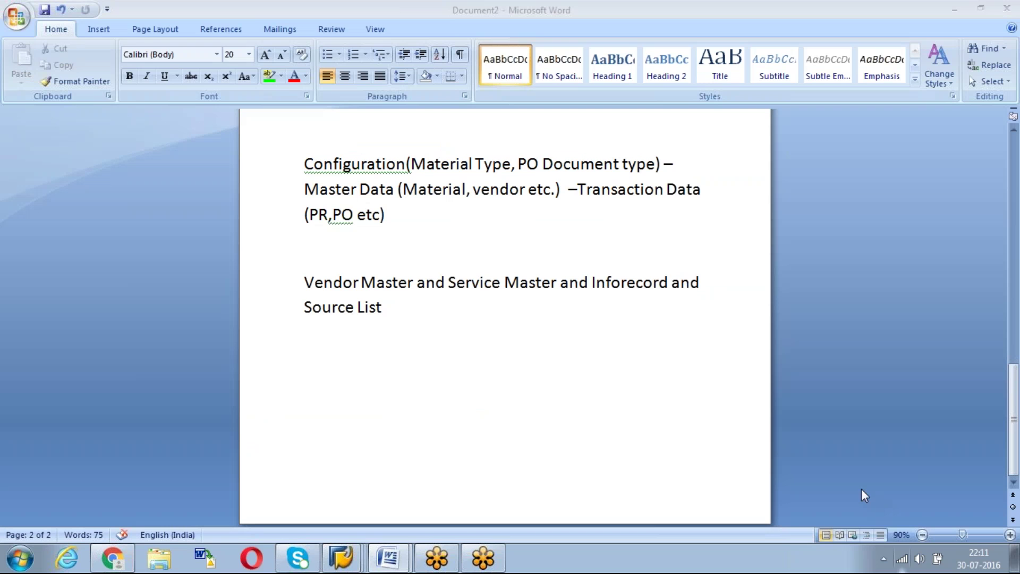
click(449, 281)
drag(448, 286, 560, 286)
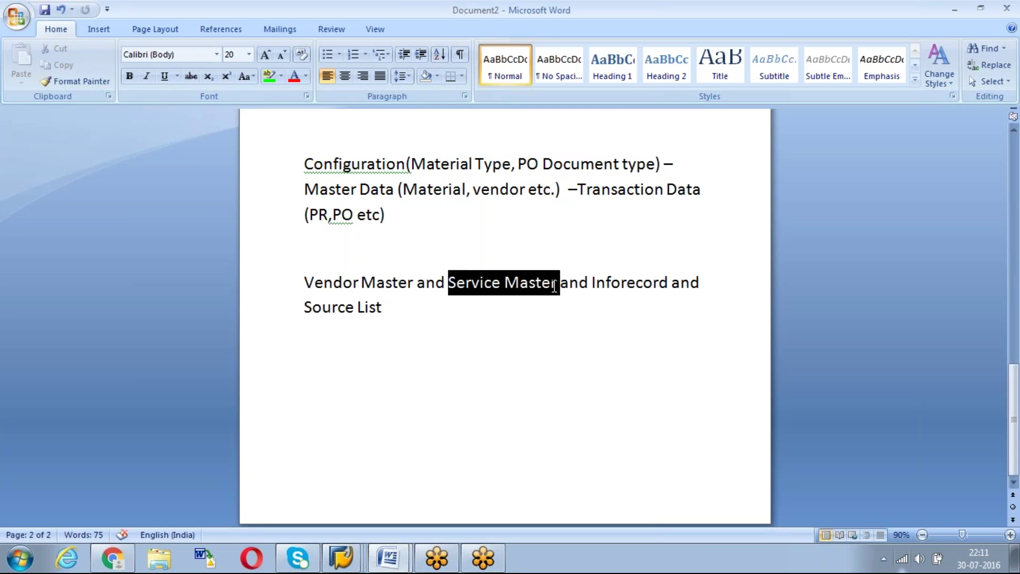
click(492, 287)
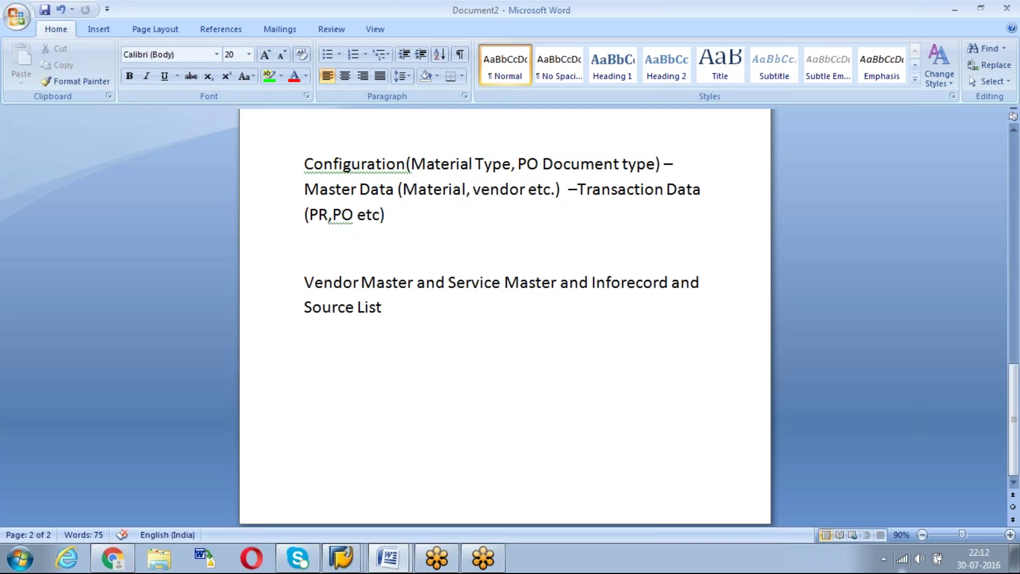
click(450, 282)
drag(449, 281, 558, 282)
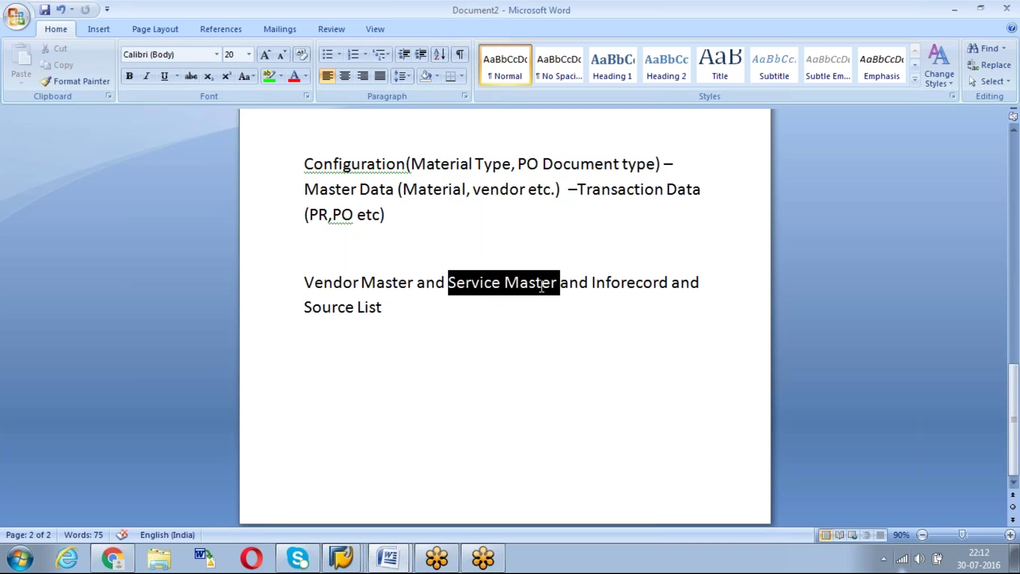
click(593, 287)
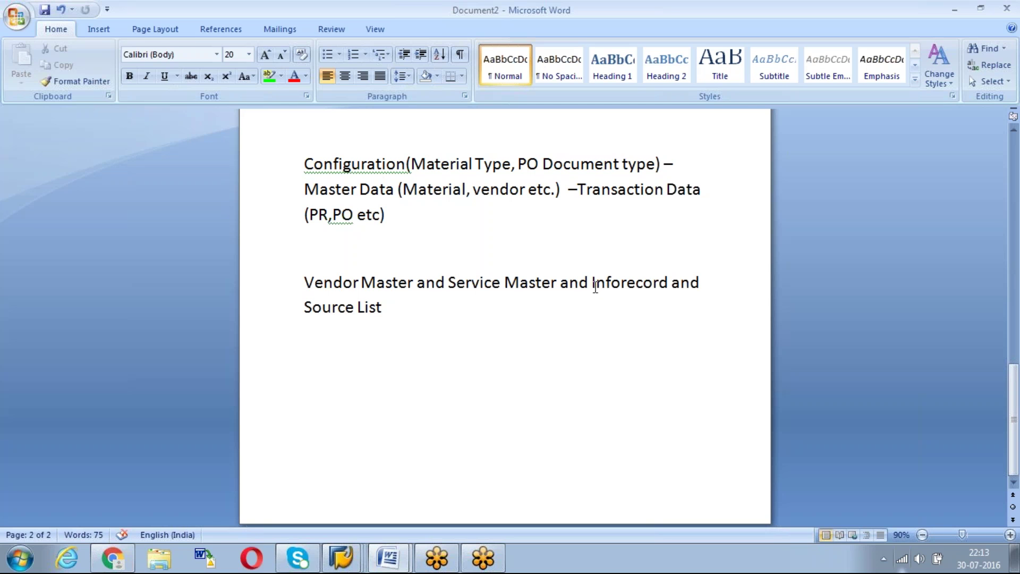
drag(598, 280, 676, 281)
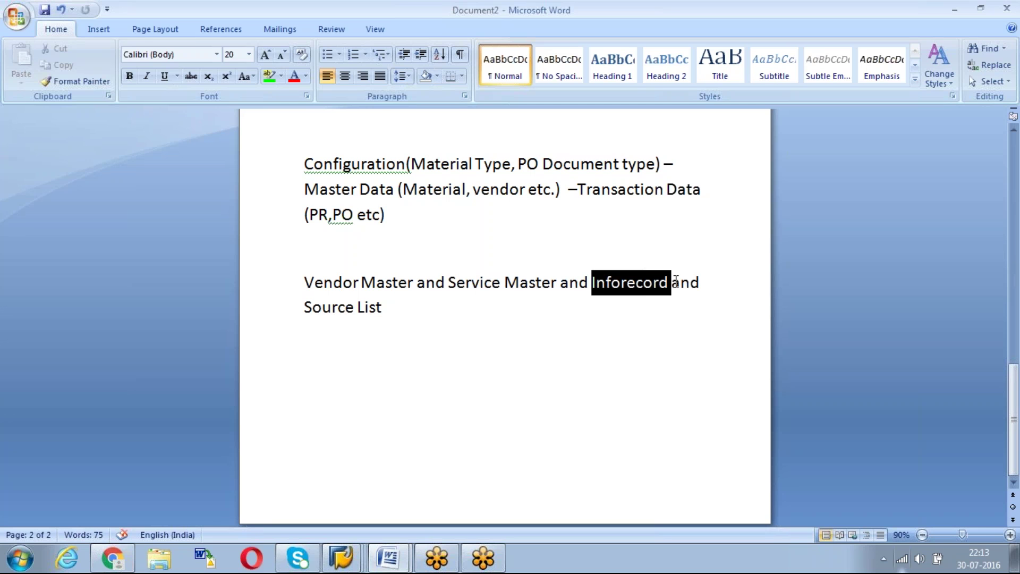
key(Left)
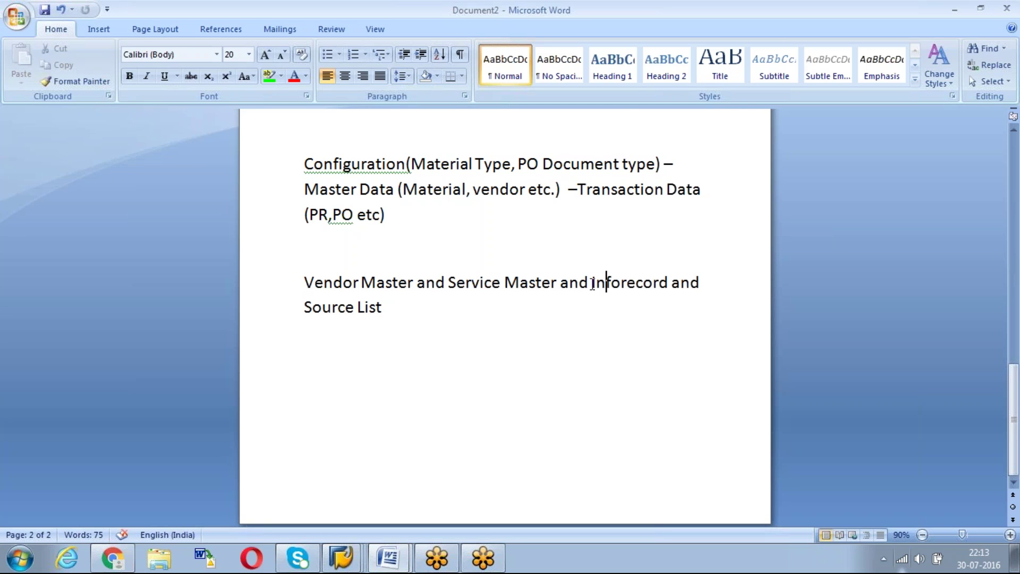
drag(593, 285, 671, 287)
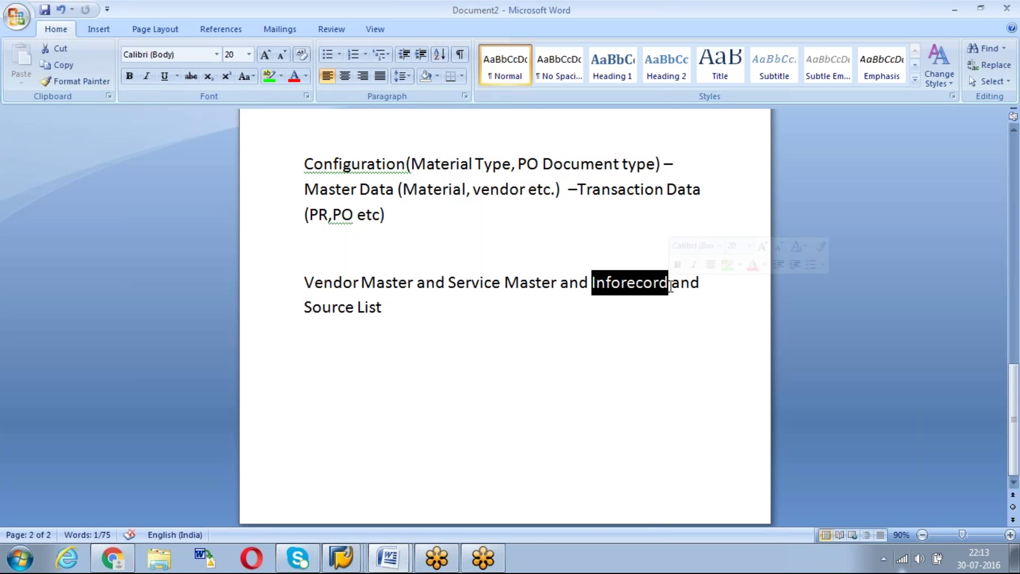
click(595, 285)
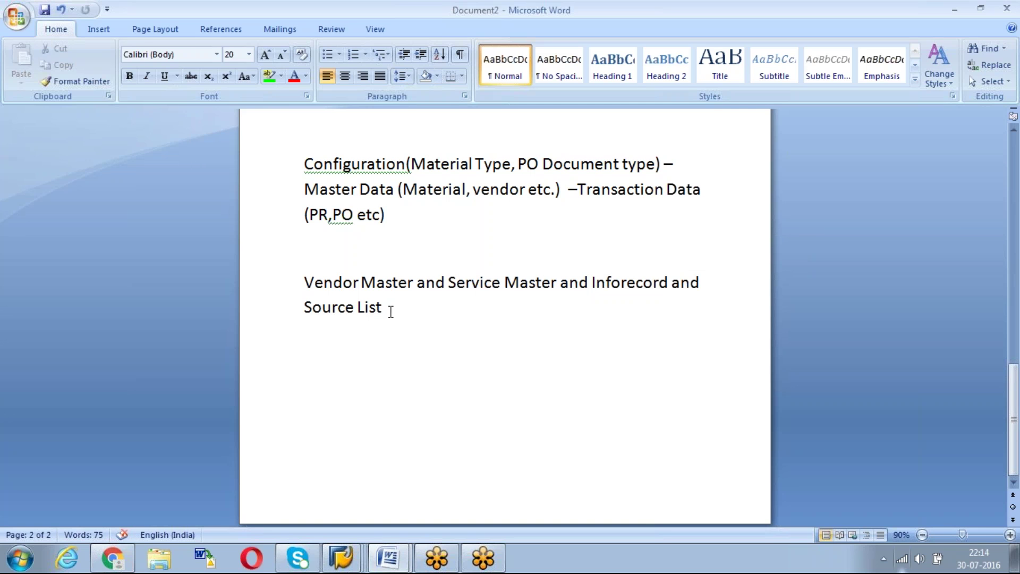
- Select the words 'Source List' at the end of the last line of the notes
drag(391, 312, 304, 308)
click(399, 375)
click(399, 282)
drag(392, 307, 317, 310)
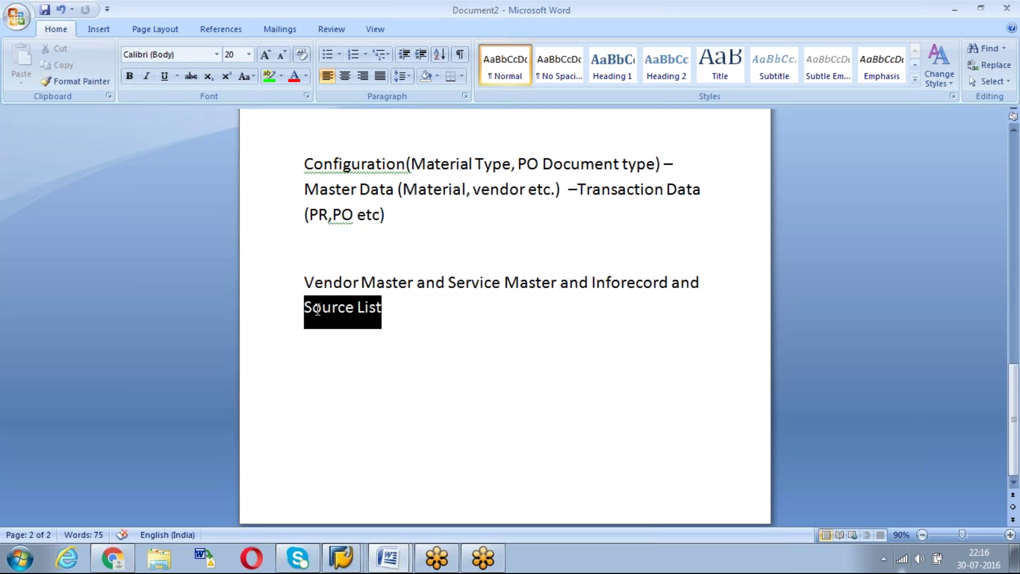